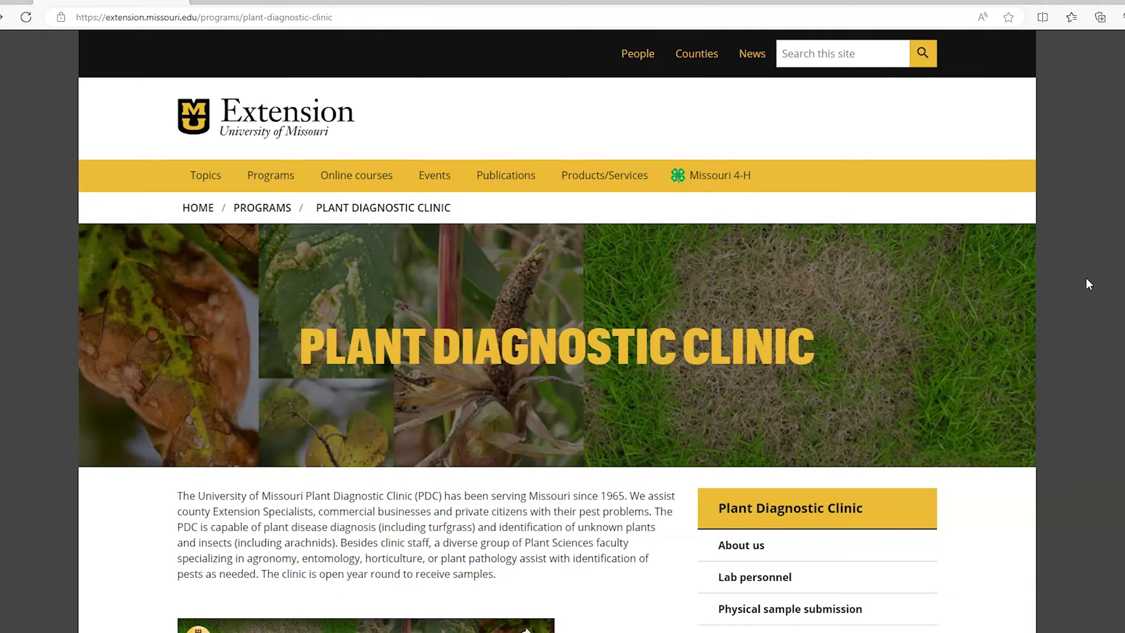
- Scroll through the Physical sample submission page's instructions and forms, then back to the top
scroll(1083, 279, "down", 3)
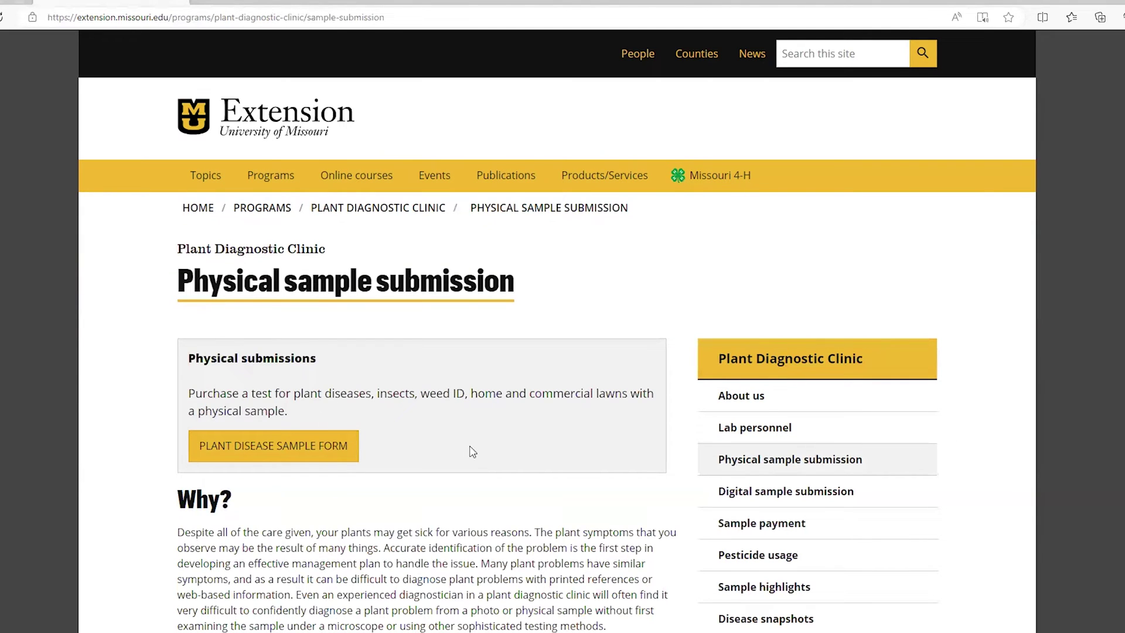
scroll(476, 455, "down", 3)
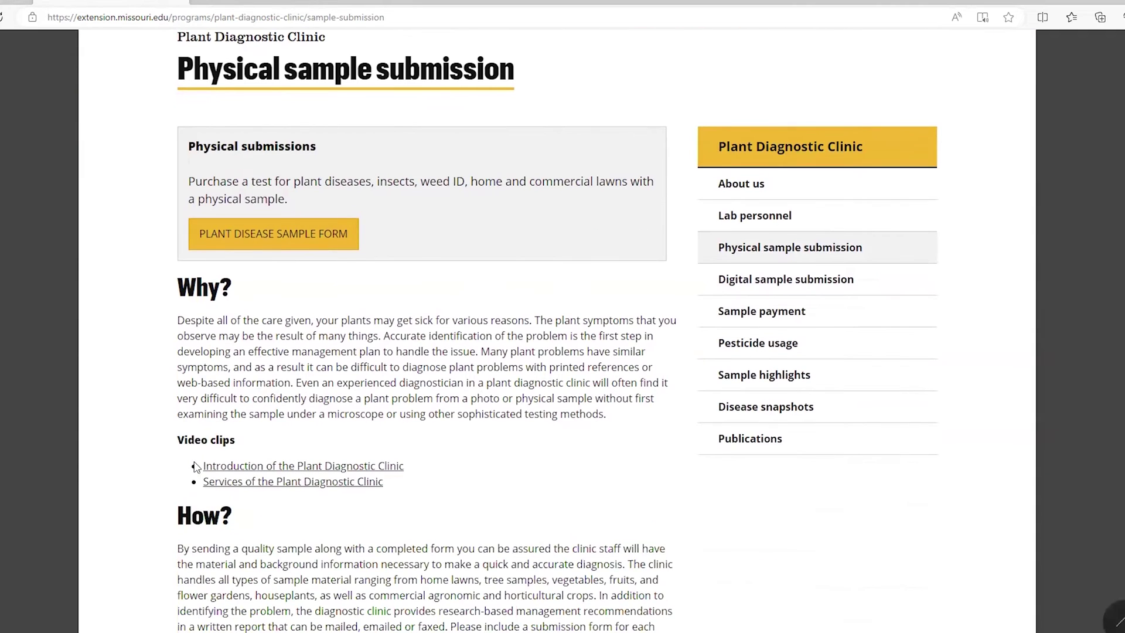
scroll(410, 463, "down", 2)
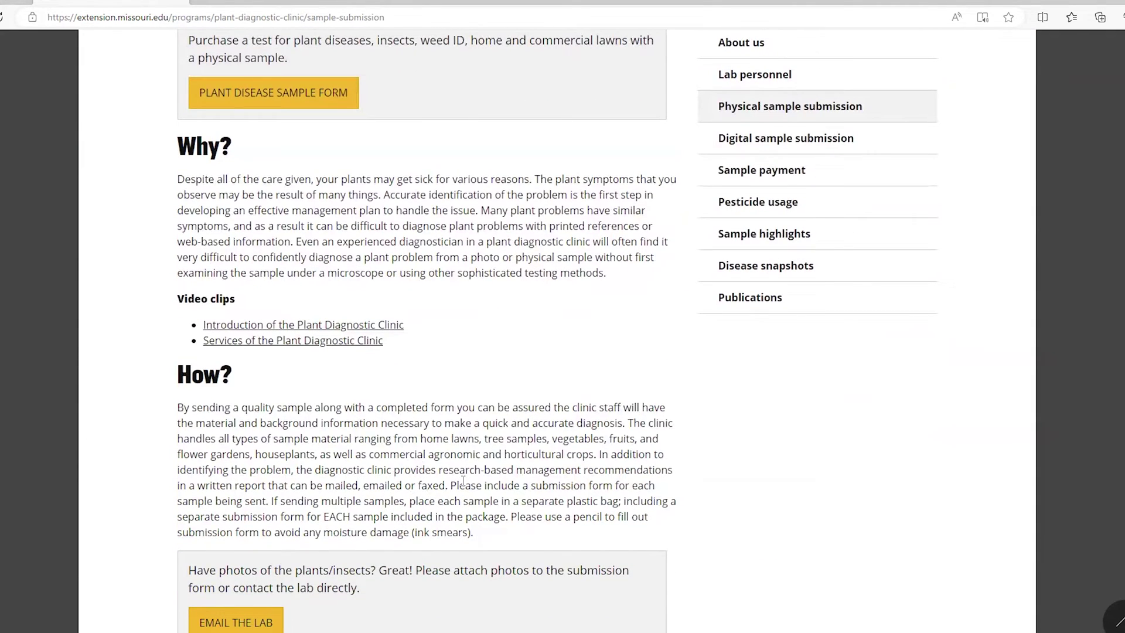
scroll(462, 480, "down", 2)
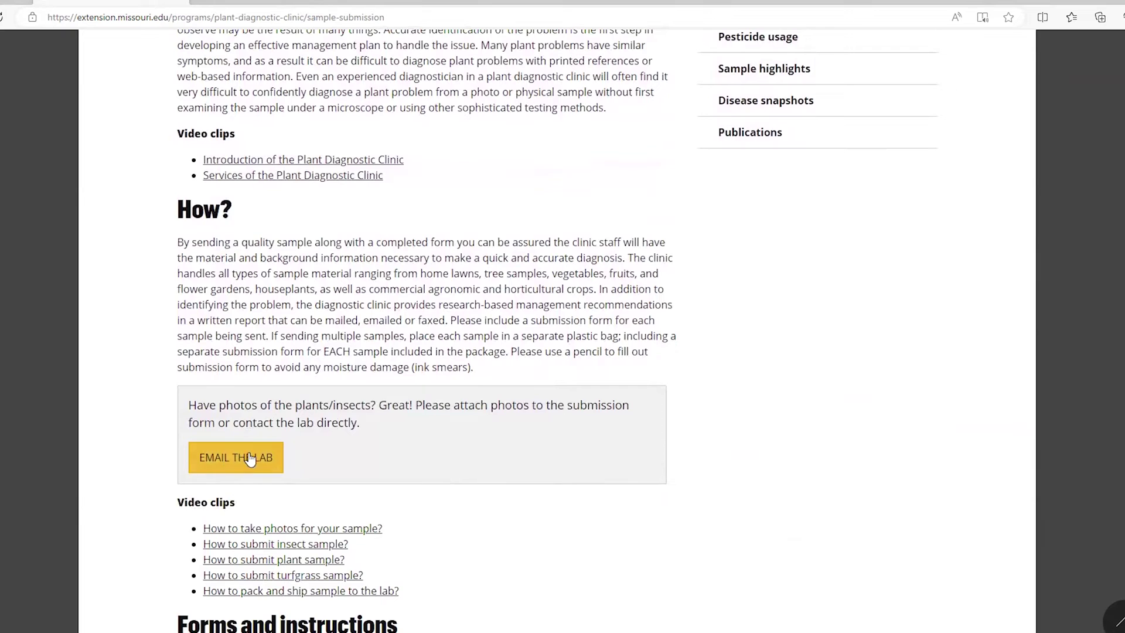
scroll(463, 492, "down", 3)
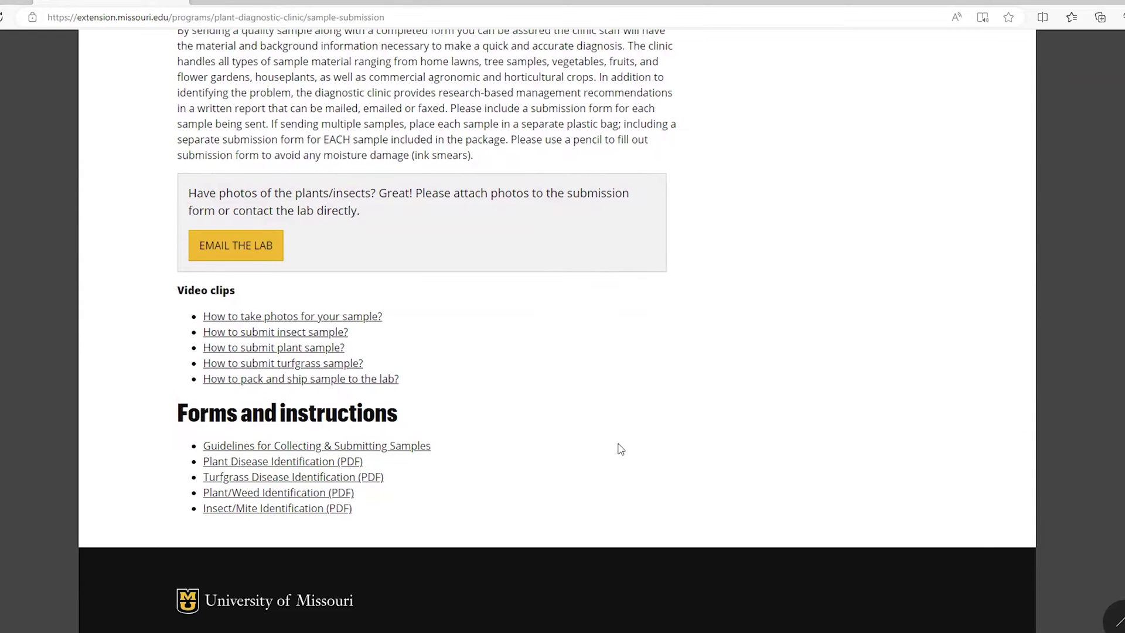
scroll(620, 448, "up", 10)
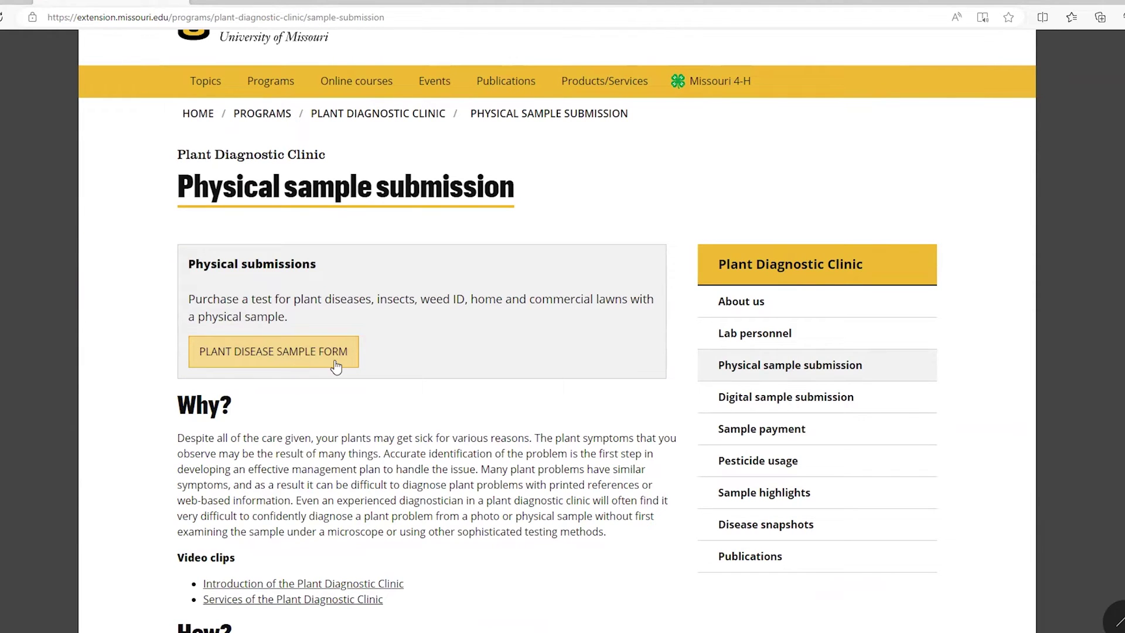
- Customize the Plant Disease Sample order to list services PDC100–PDC403 priced $0.00 to $50.00
left_click(282, 353)
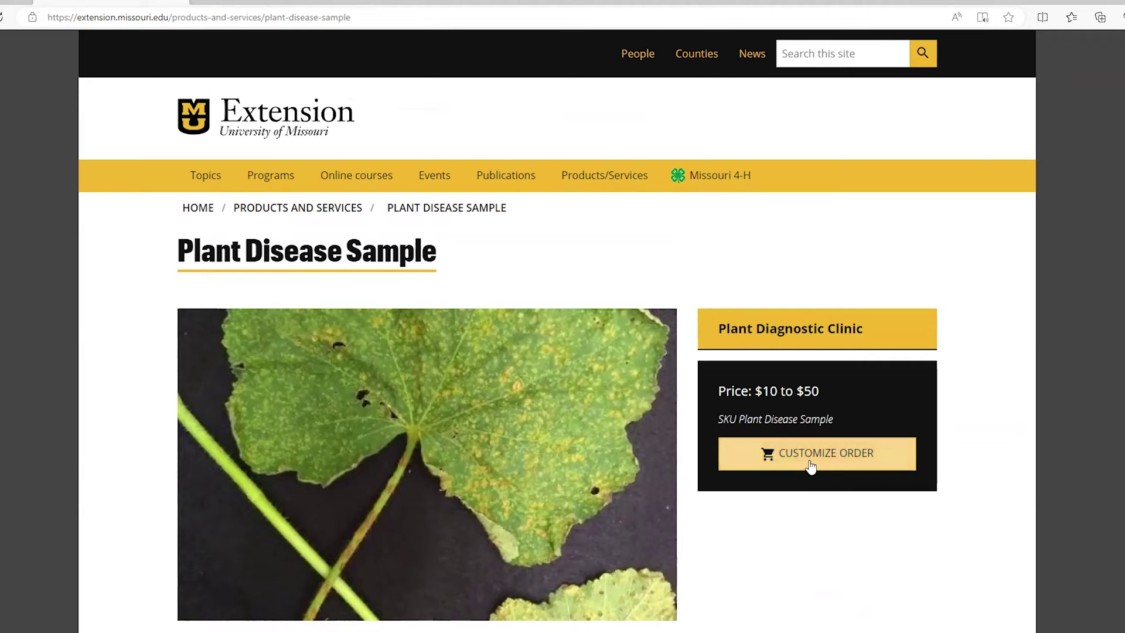
left_click(839, 464)
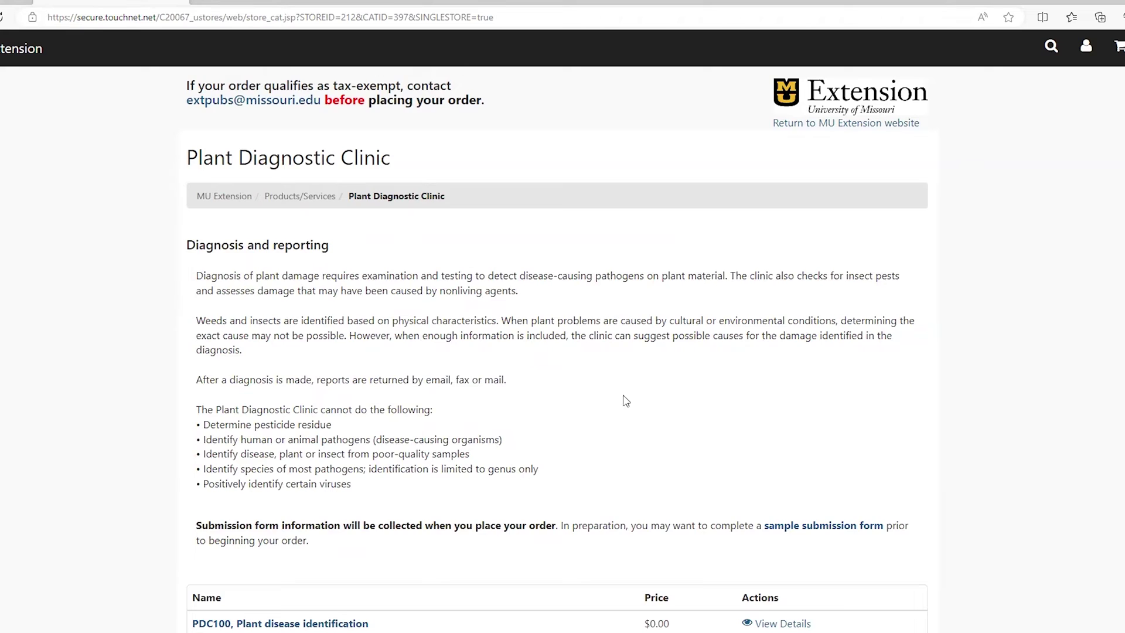
scroll(623, 401, "down", 3)
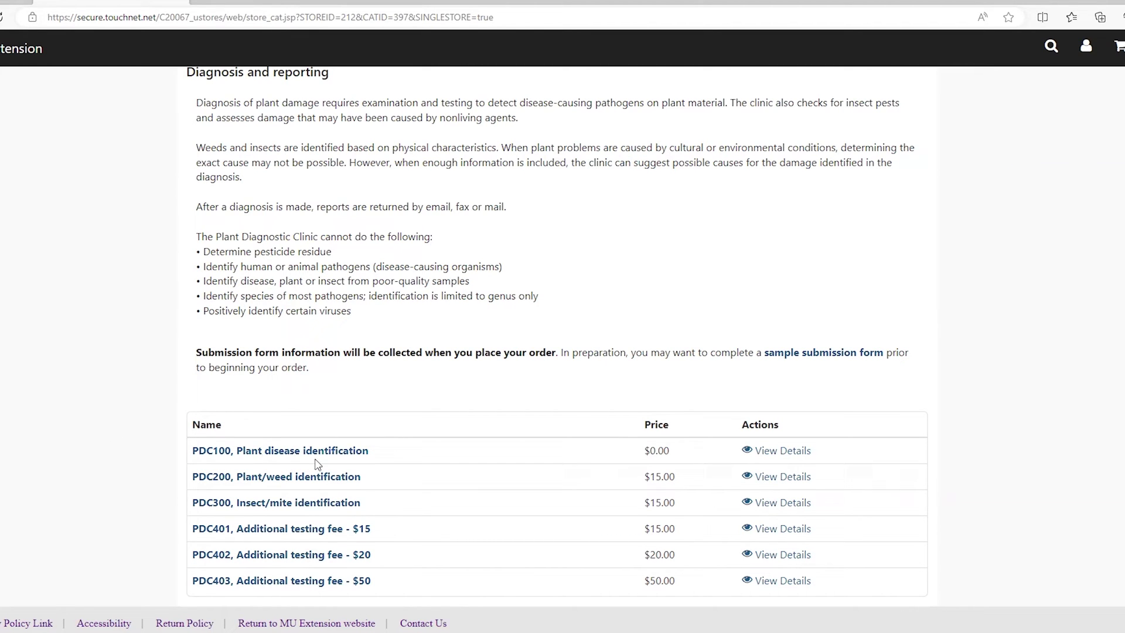
- Add the PDC100 Plant disease identification test to the cart, bringing up its options form
left_click(358, 453)
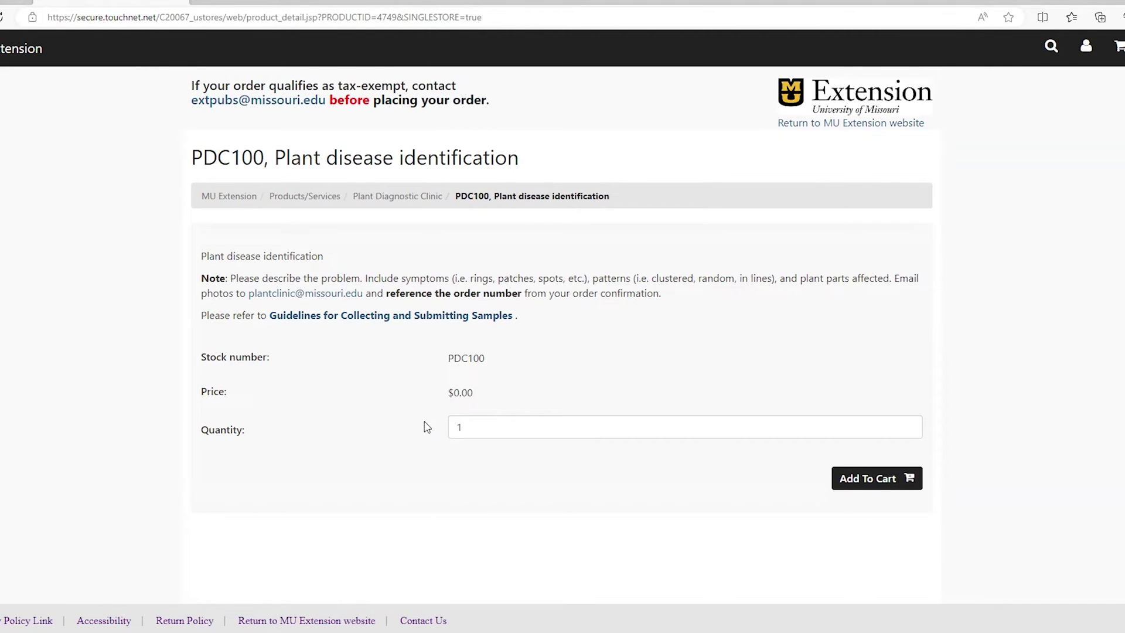
left_click(880, 478)
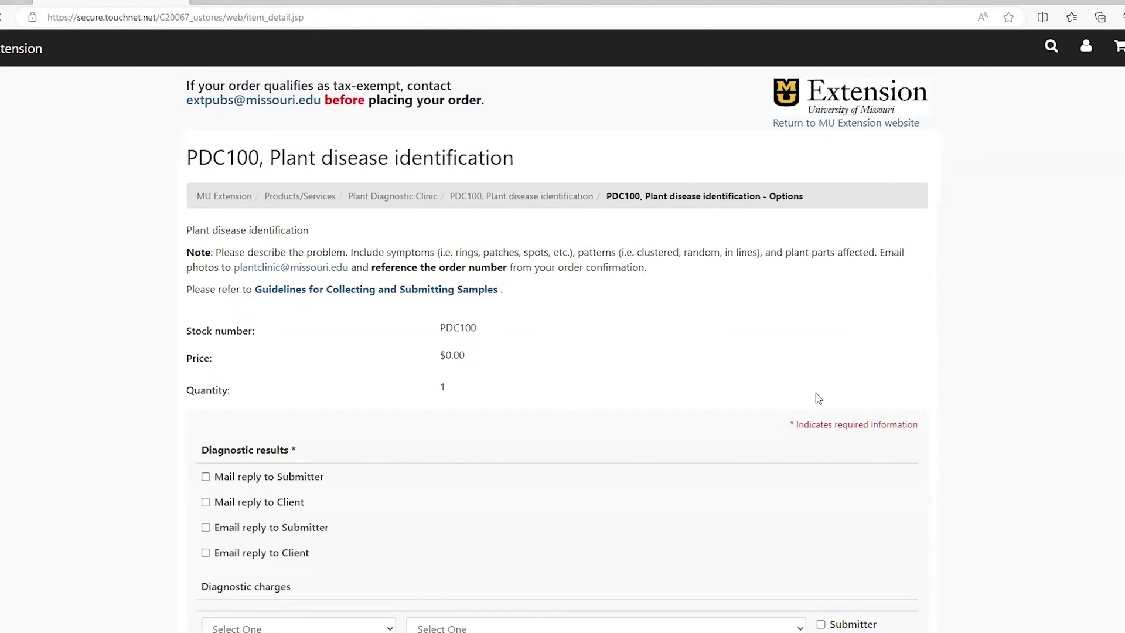
scroll(695, 369, "down", 4)
scroll(705, 371, "up", 4)
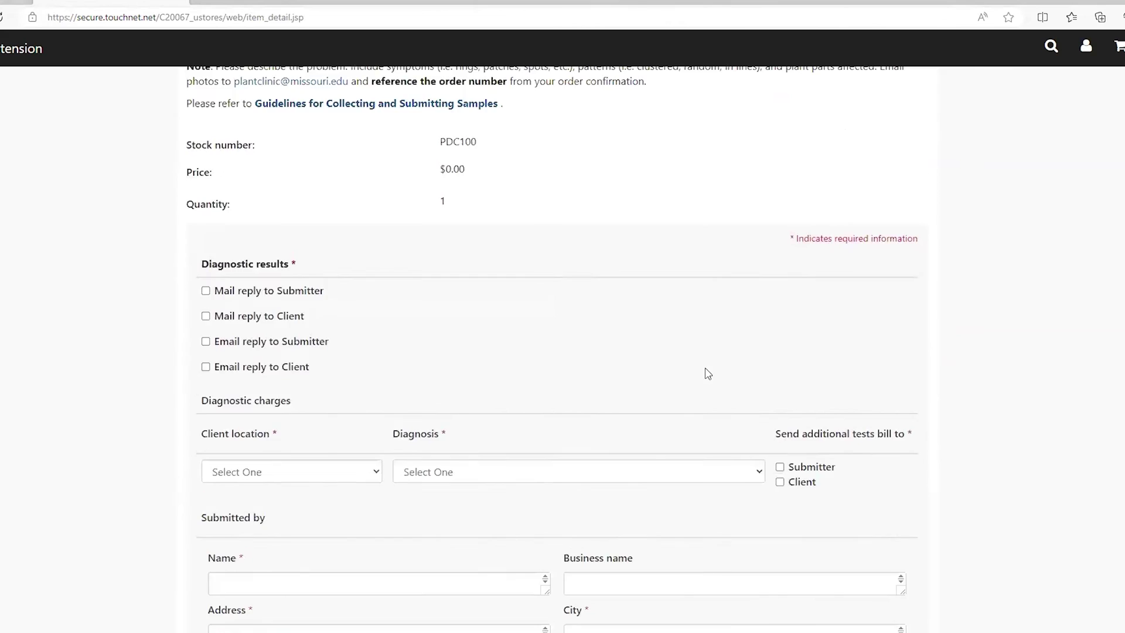
scroll(726, 376, "down", 4)
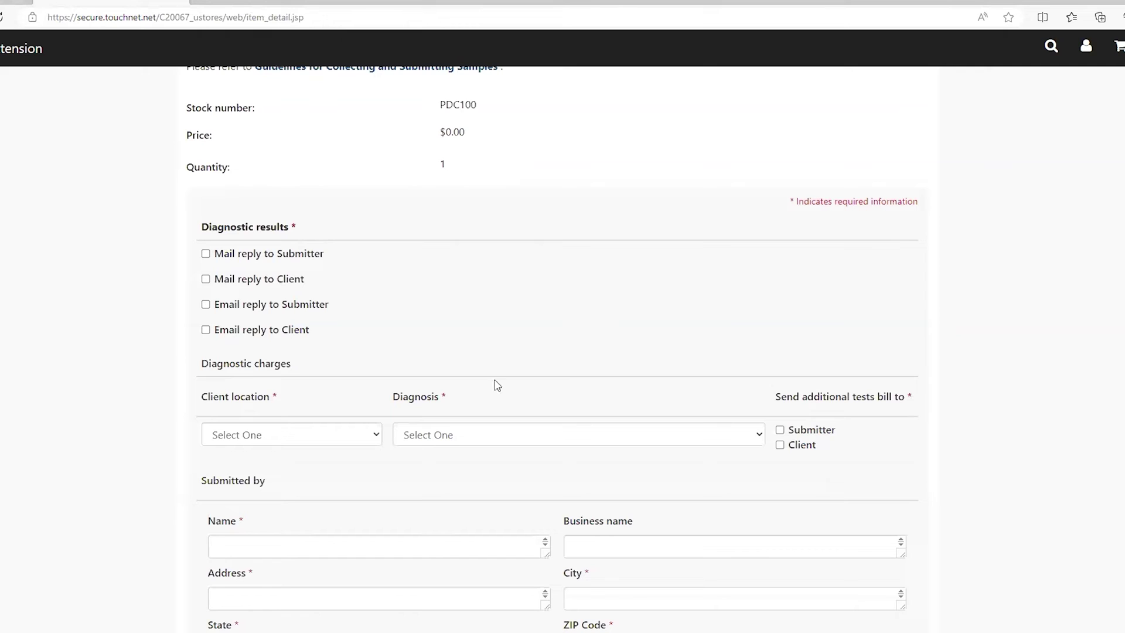
scroll(751, 438, "up", 4)
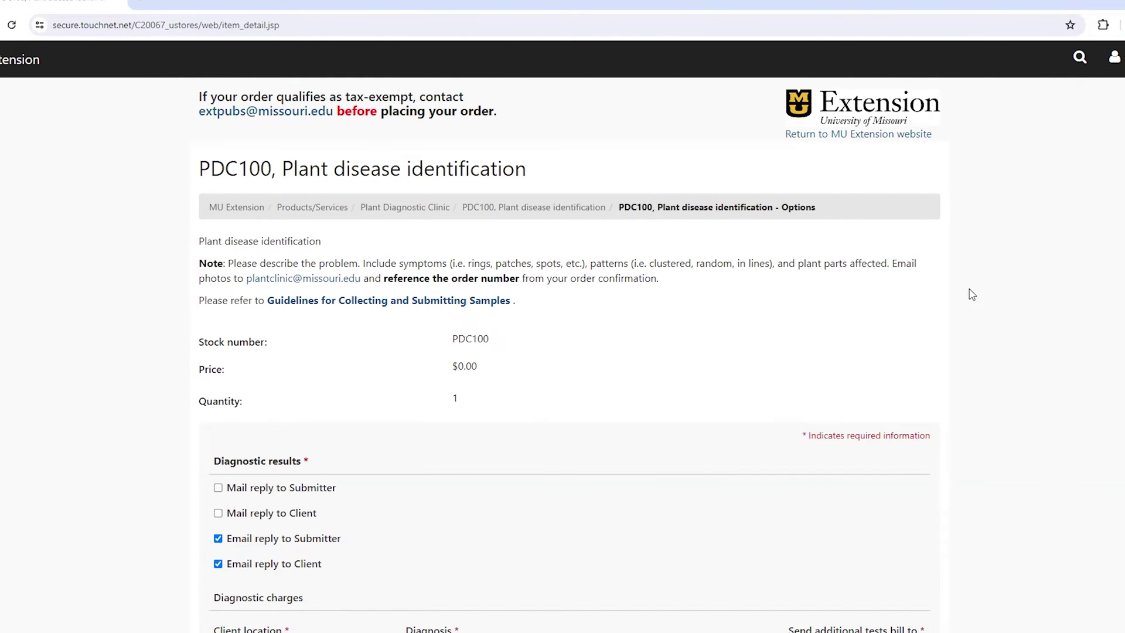
- Keep routine diagnosis as the Diagnosis charge, then move down through the submitter, client and sample fields
scroll(1018, 314, "down", 3)
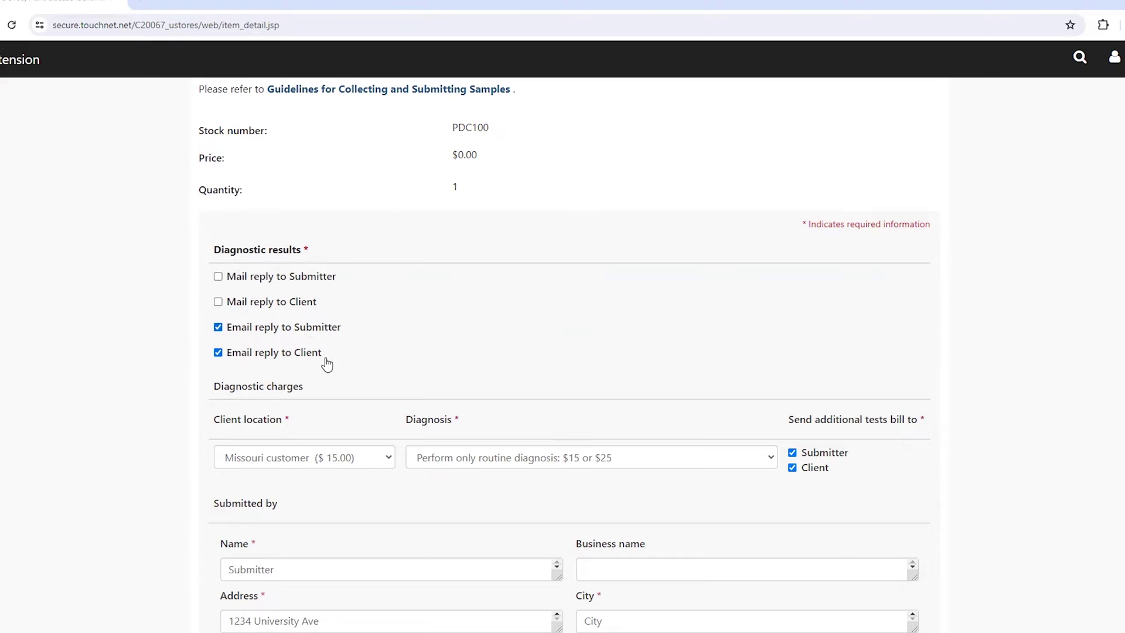
scroll(607, 326, "down", 2)
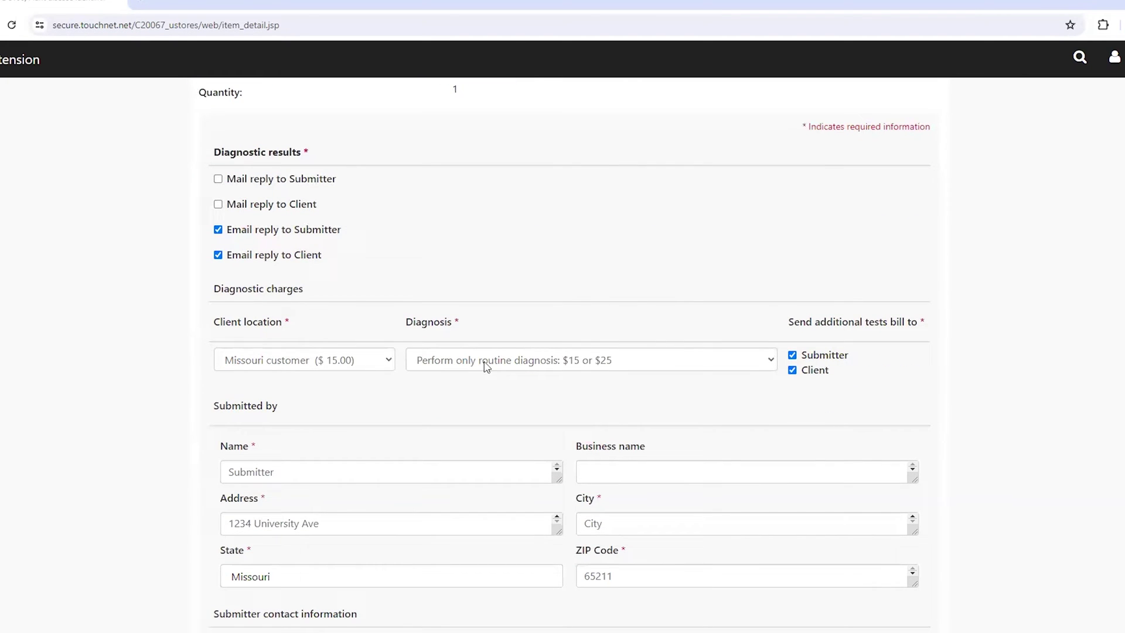
left_click(757, 365)
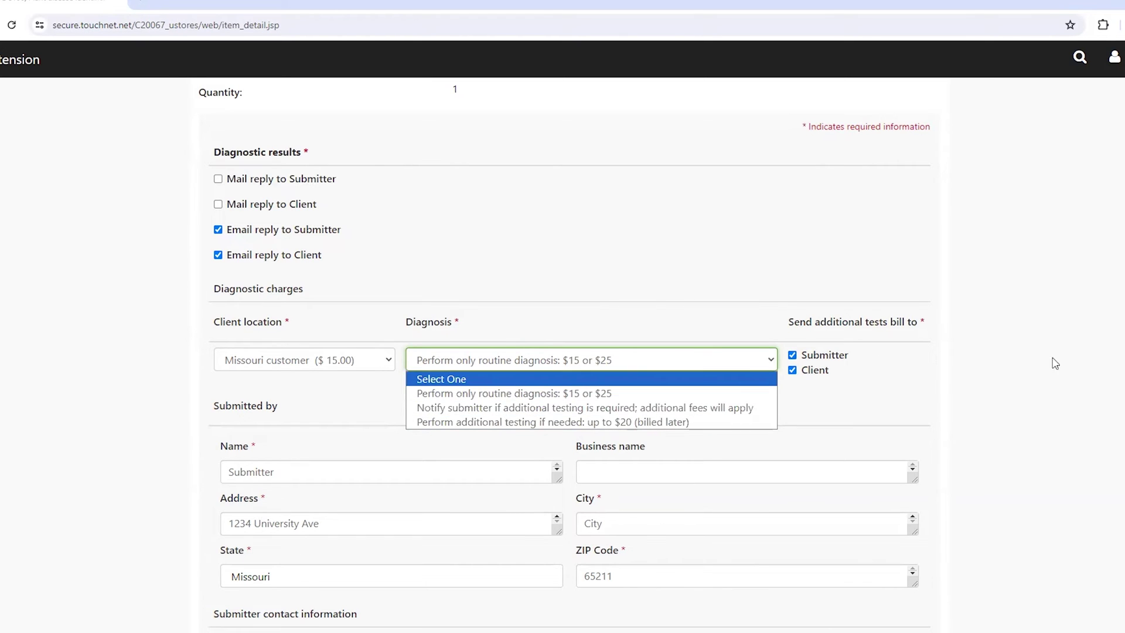
left_click(829, 335)
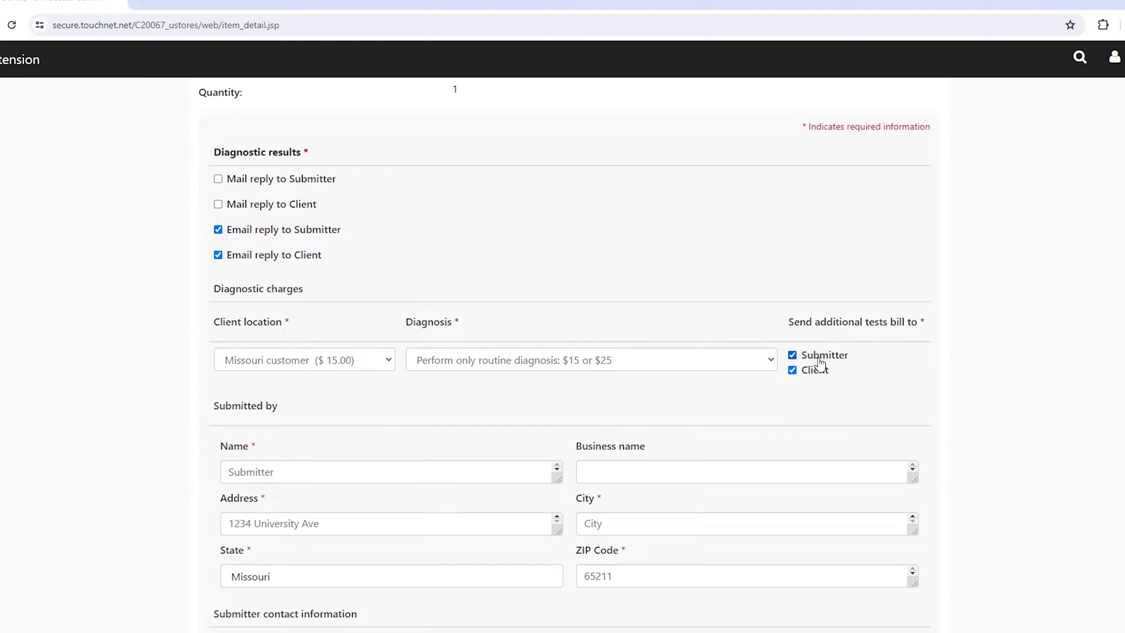
scroll(961, 381, "down", 3)
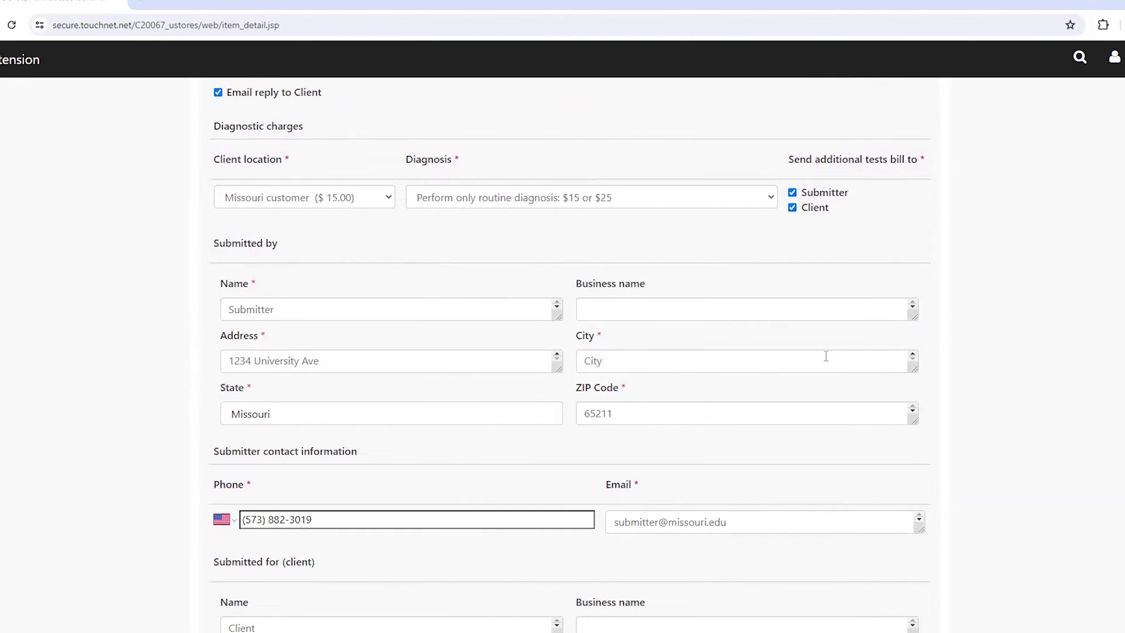
scroll(562, 427, "down", 4)
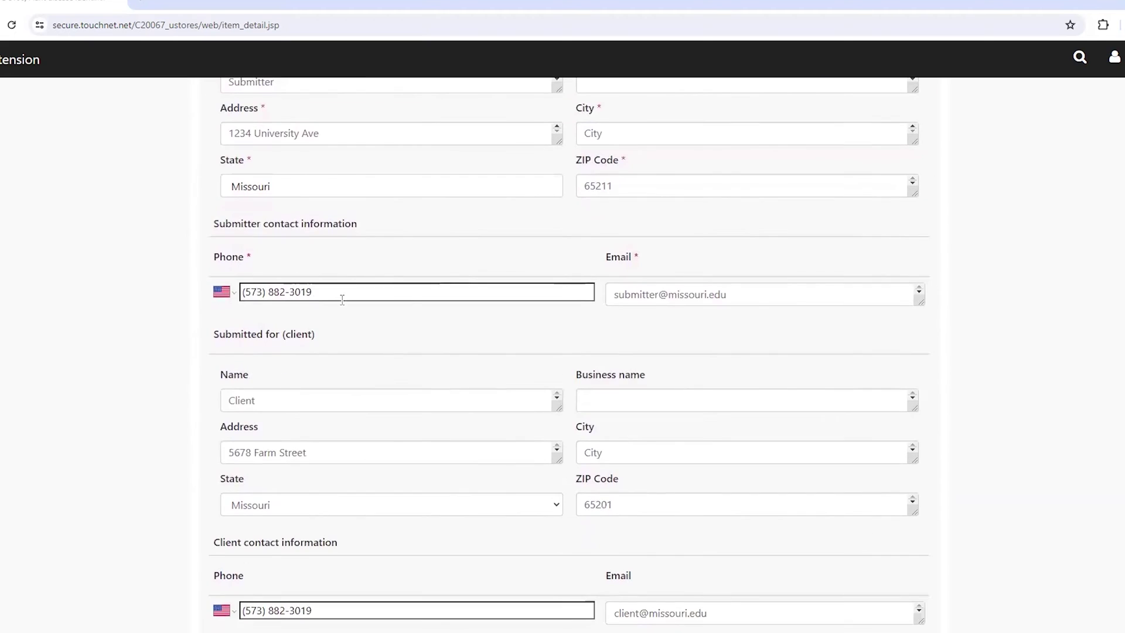
scroll(551, 340, "down", 2)
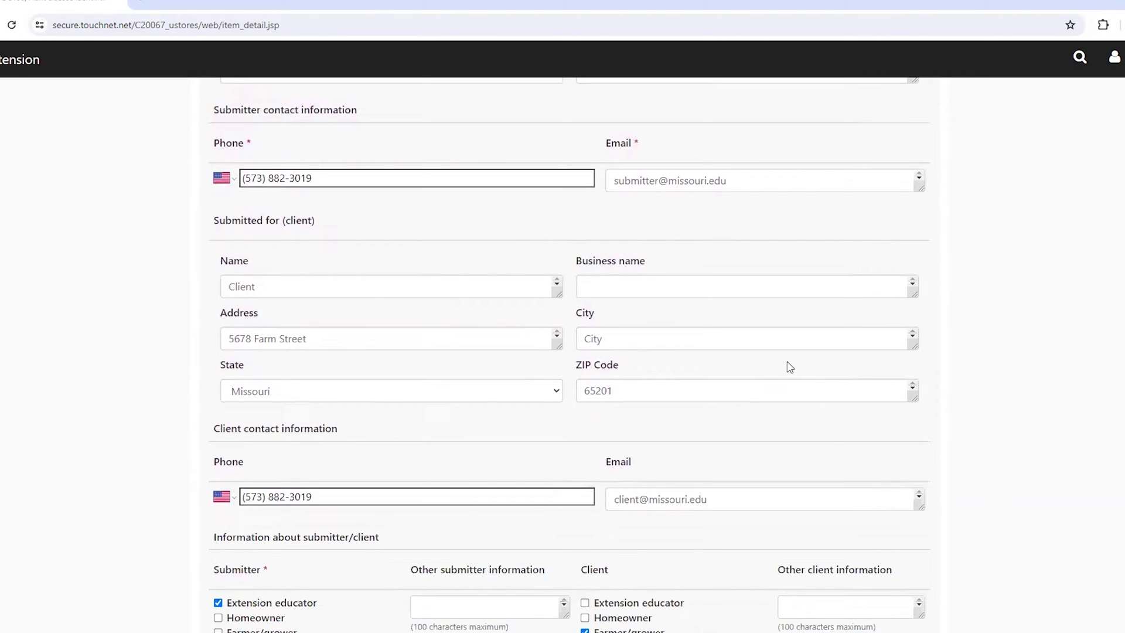
scroll(547, 449, "down", 1)
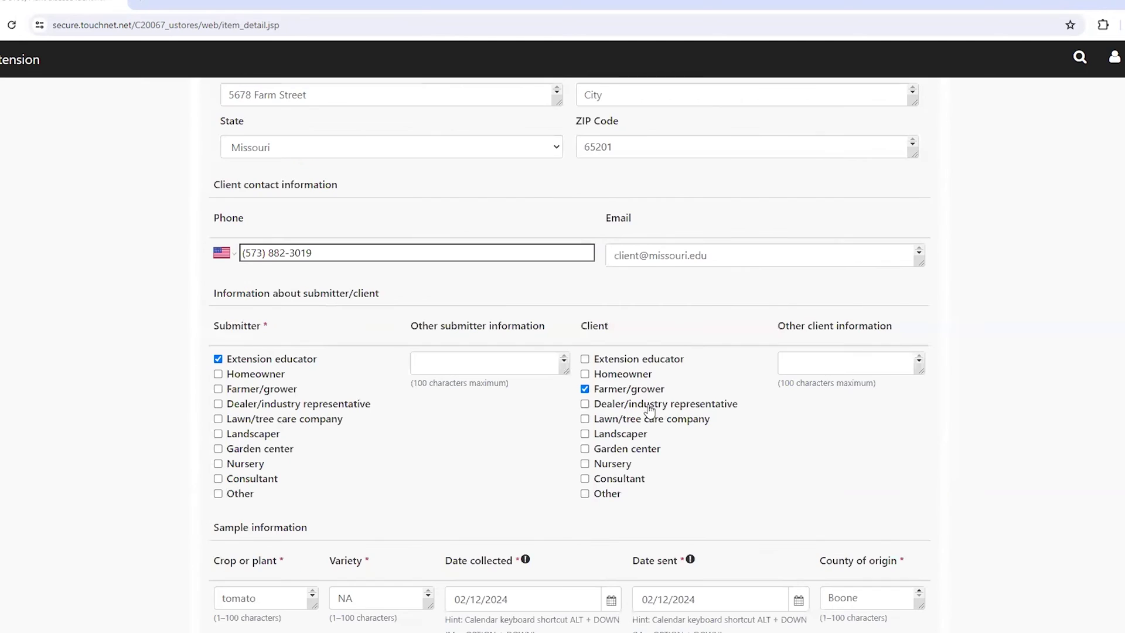
scroll(621, 415, "down", 3)
scroll(958, 445, "down", 4)
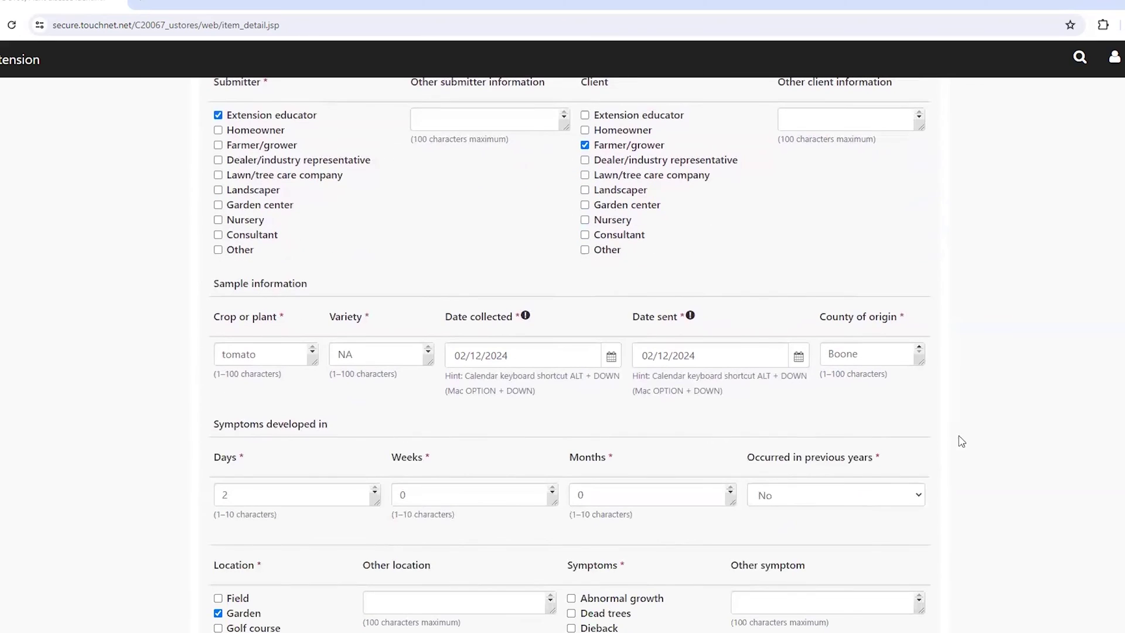
left_click_drag(272, 353, 218, 355)
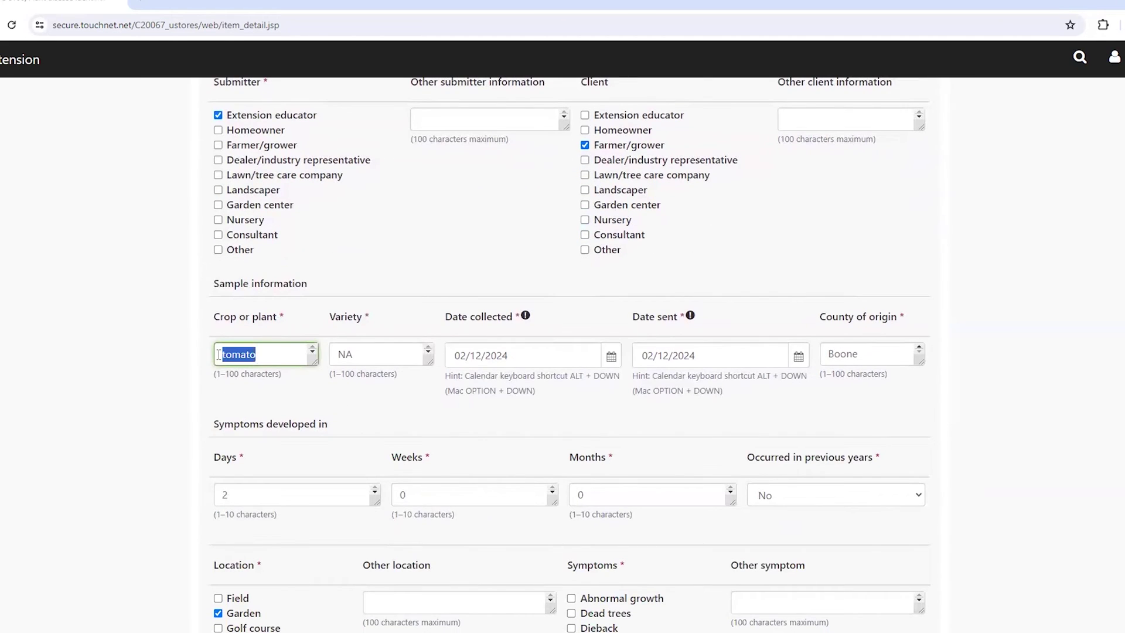
left_click_drag(381, 352, 333, 353)
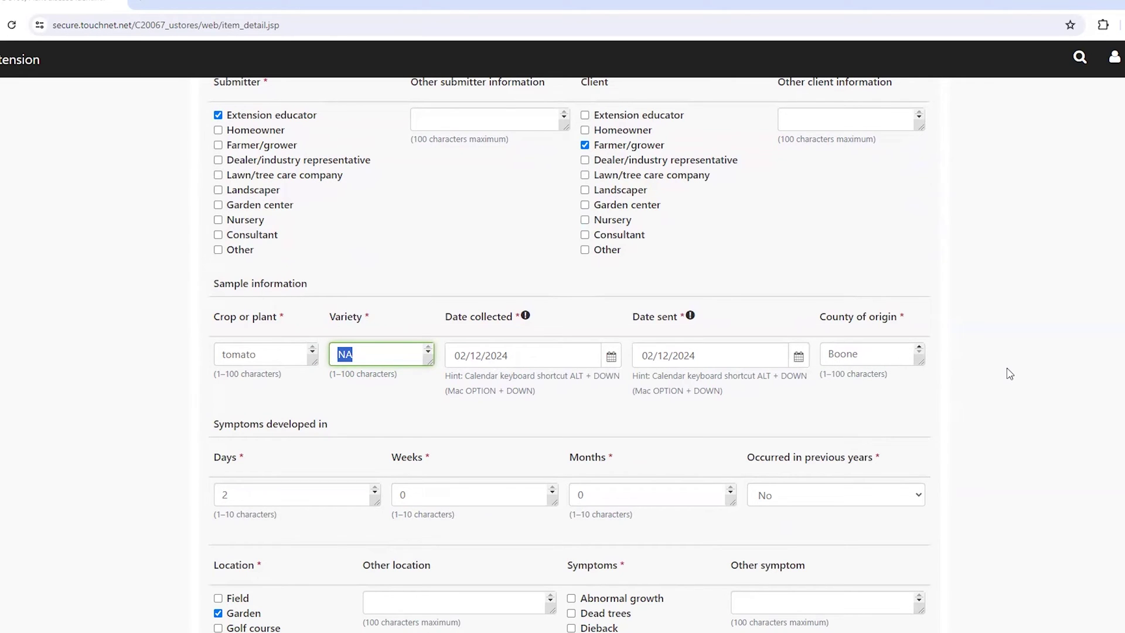
scroll(999, 372, "down", 5)
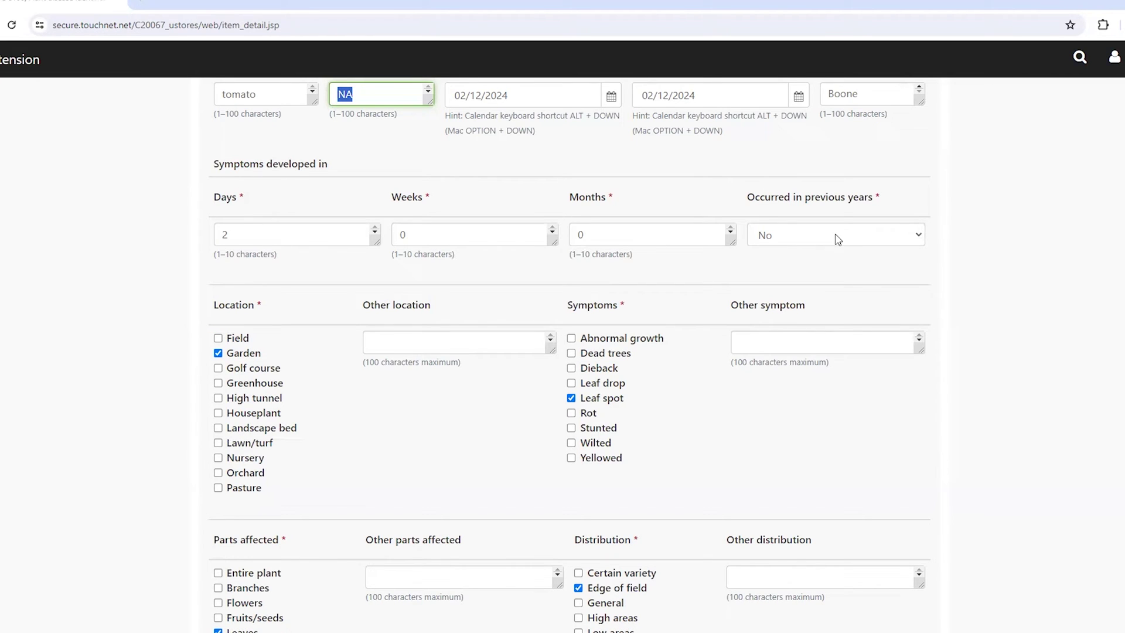
scroll(959, 255, "down", 1)
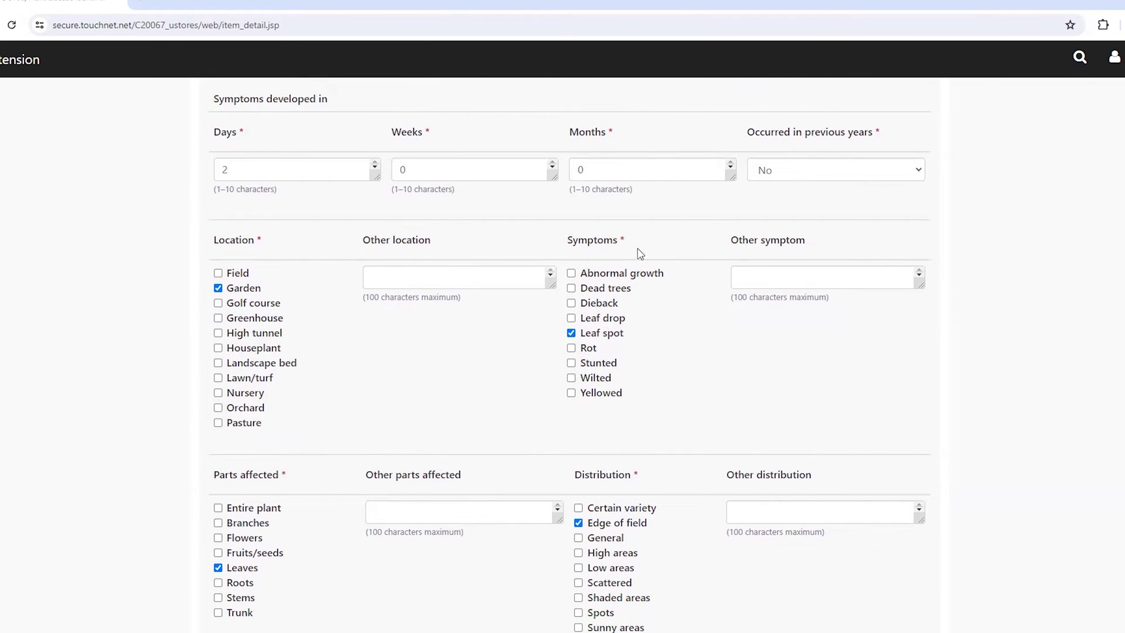
scroll(660, 301, "down", 2)
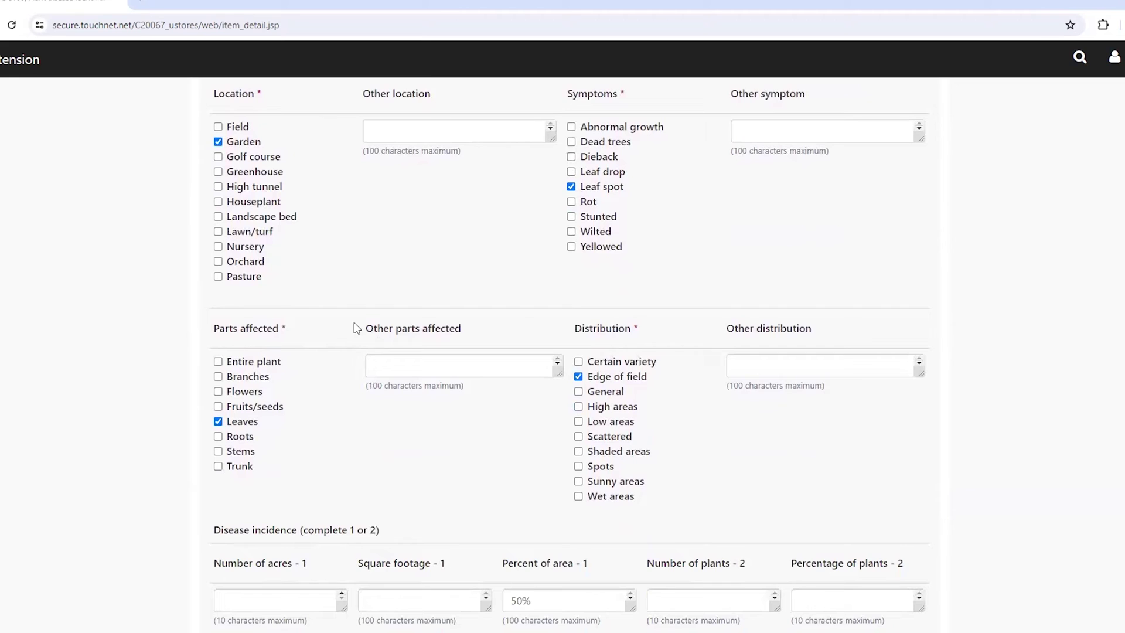
scroll(694, 362, "down", 3)
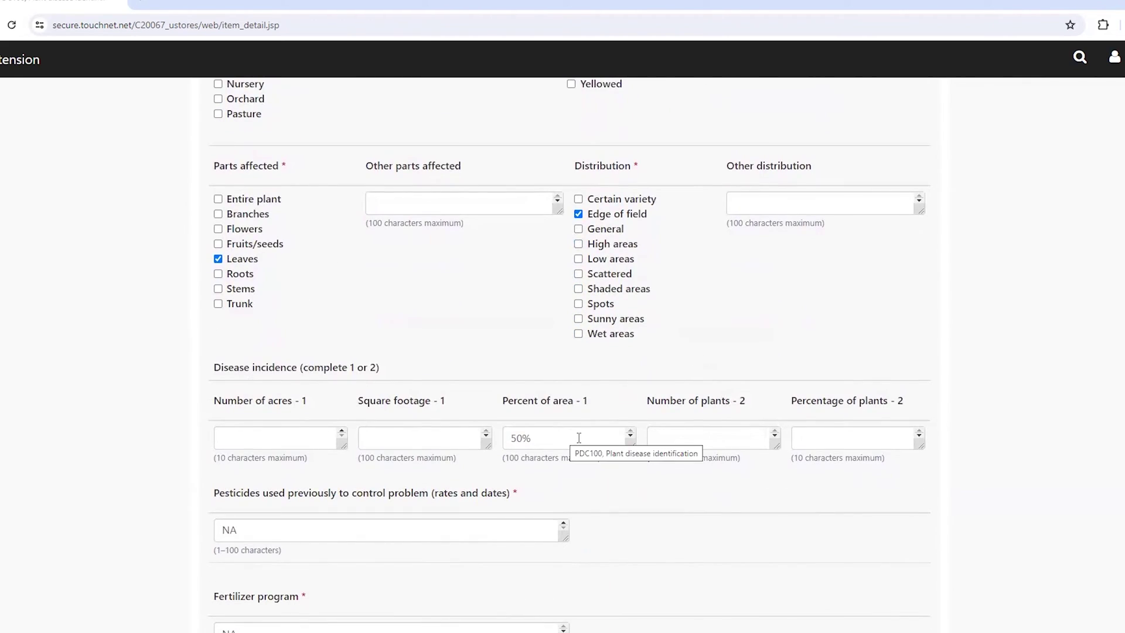
scroll(578, 437, "down", 2)
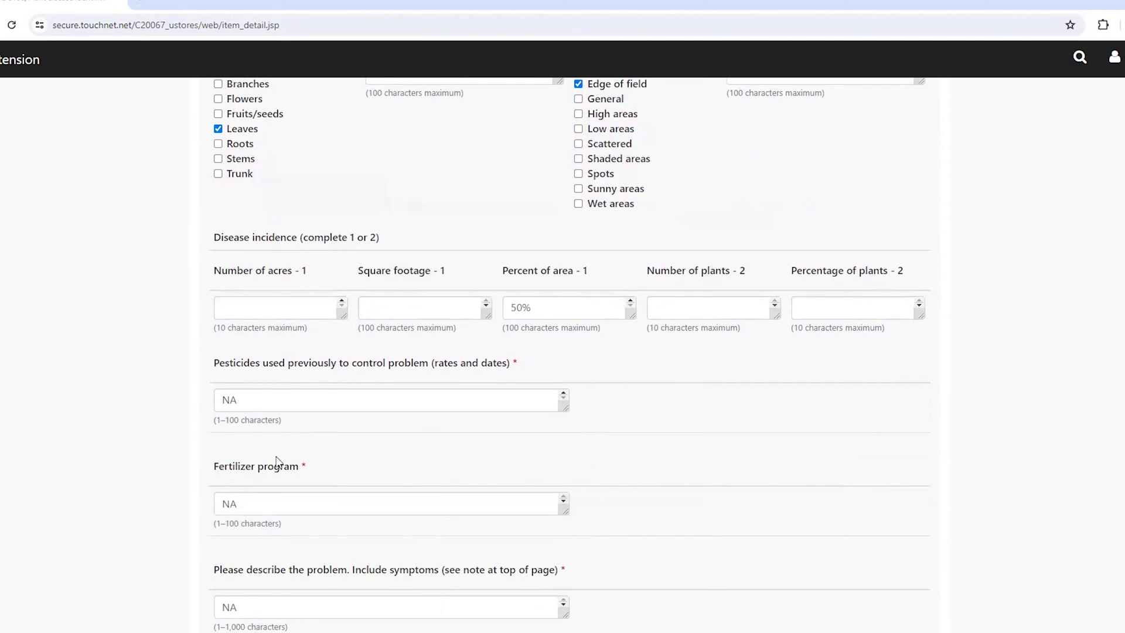
scroll(380, 529, "down", 2)
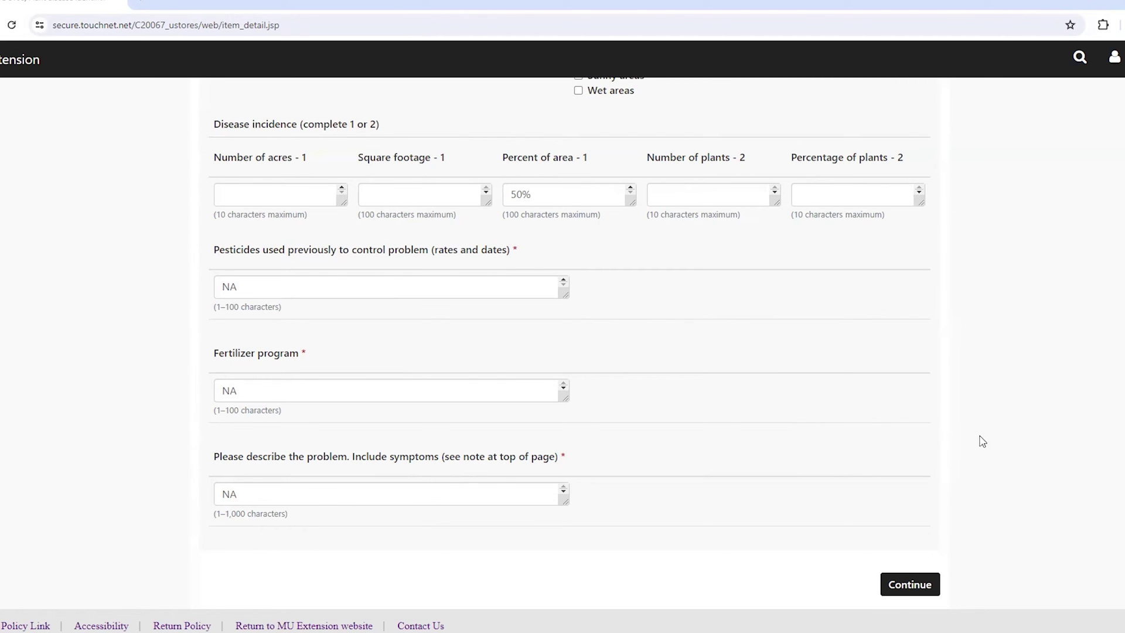
scroll(990, 448, "up", 5)
scroll(995, 451, "up", 4)
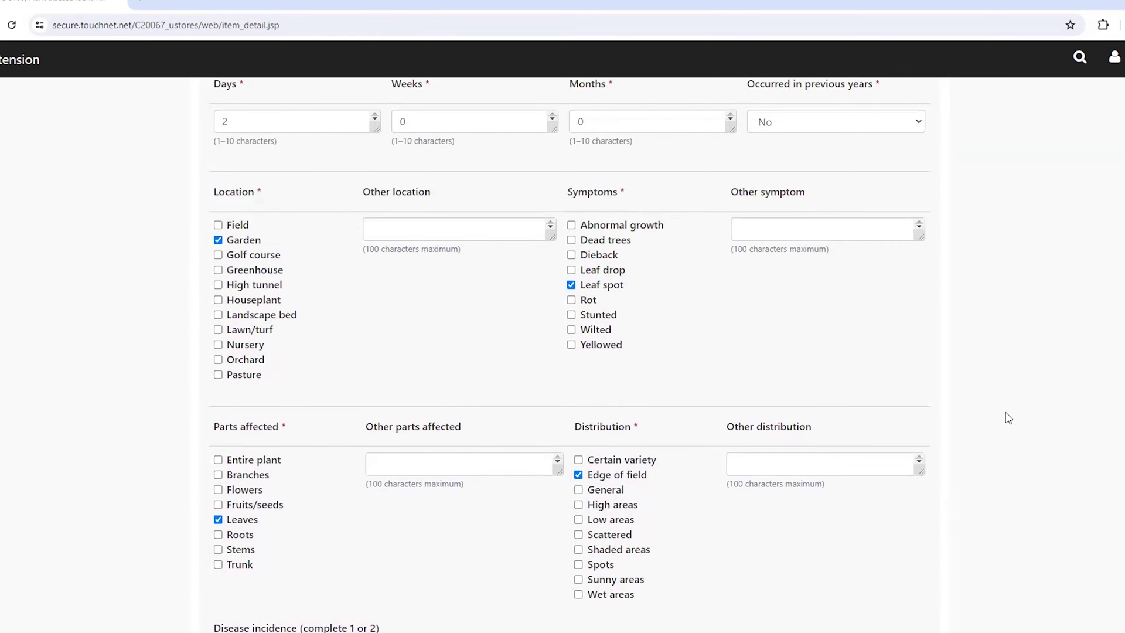
scroll(1008, 418, "down", 6)
scroll(1023, 435, "up", 7)
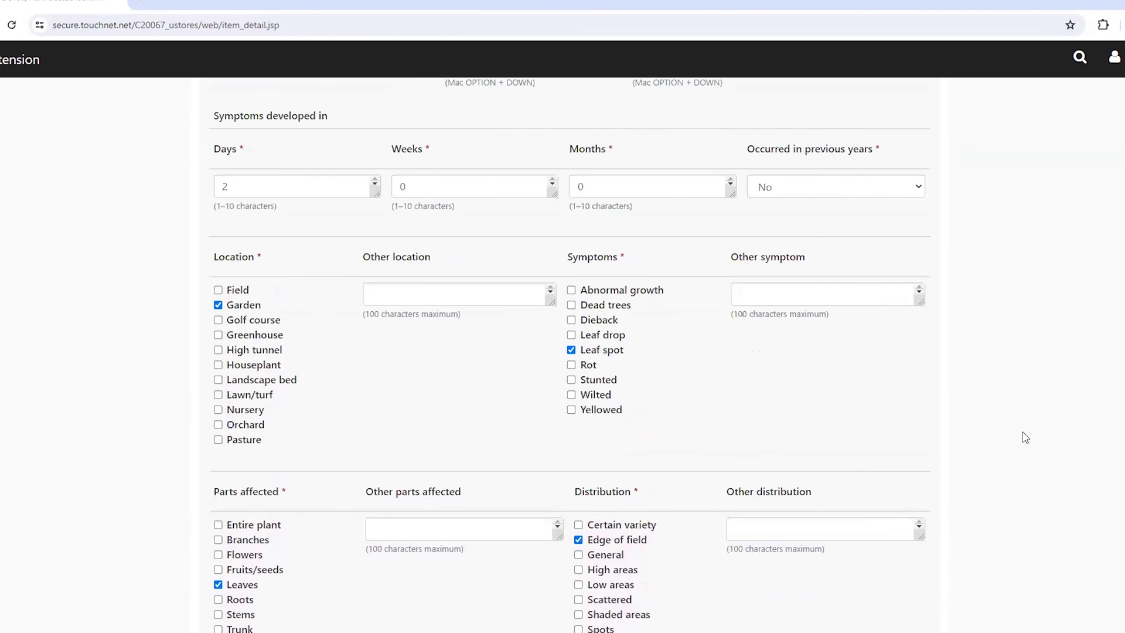
scroll(1022, 434, "down", 10)
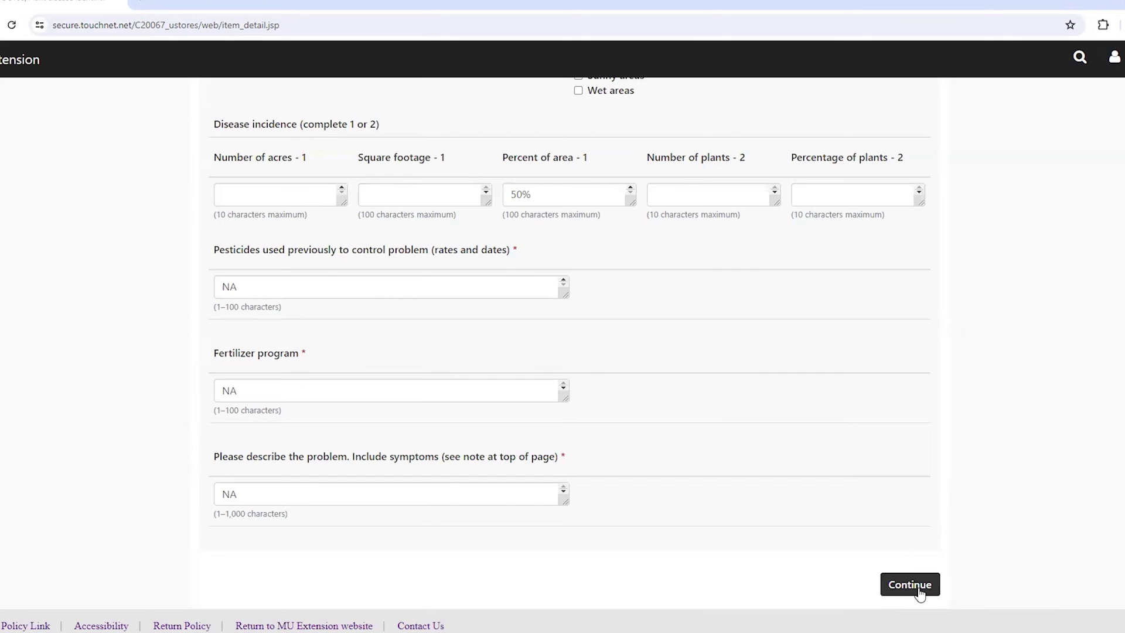
- Add the $15.00 tomato sample to the cart, review the cart, and proceed to checkout
left_click(918, 586)
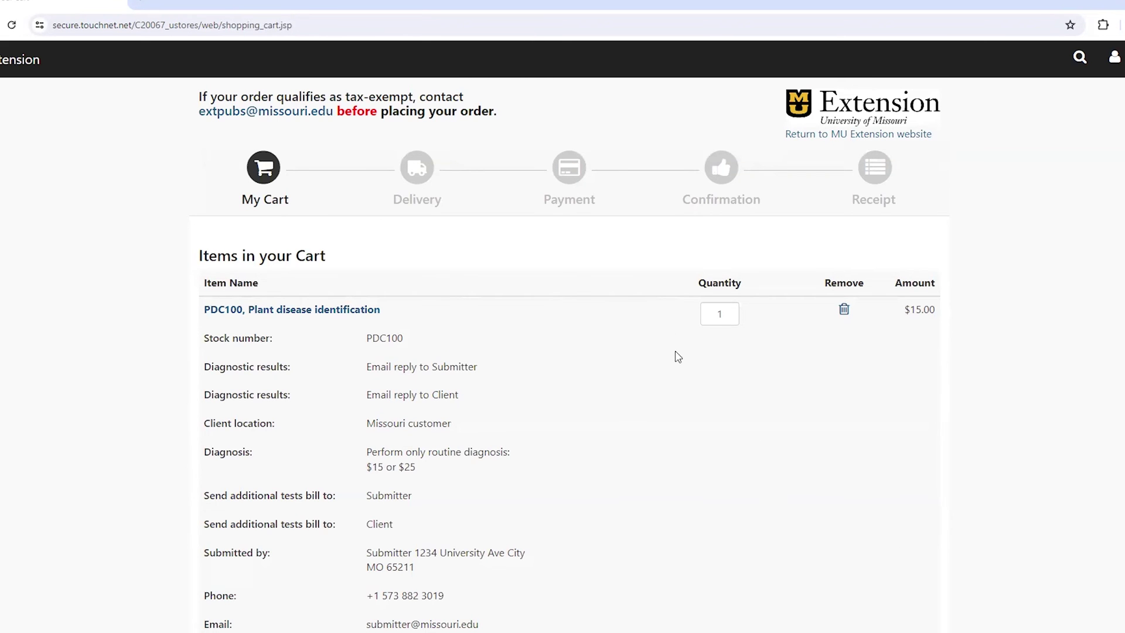
scroll(677, 356, "down", 4)
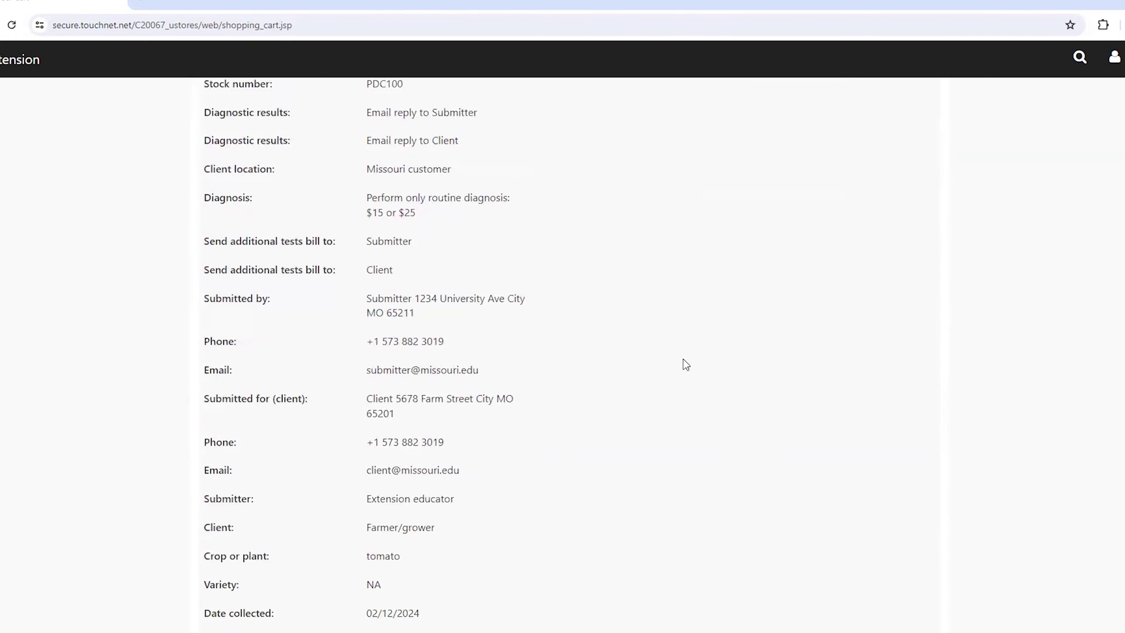
scroll(683, 357, "up", 3)
scroll(542, 353, "down", 5)
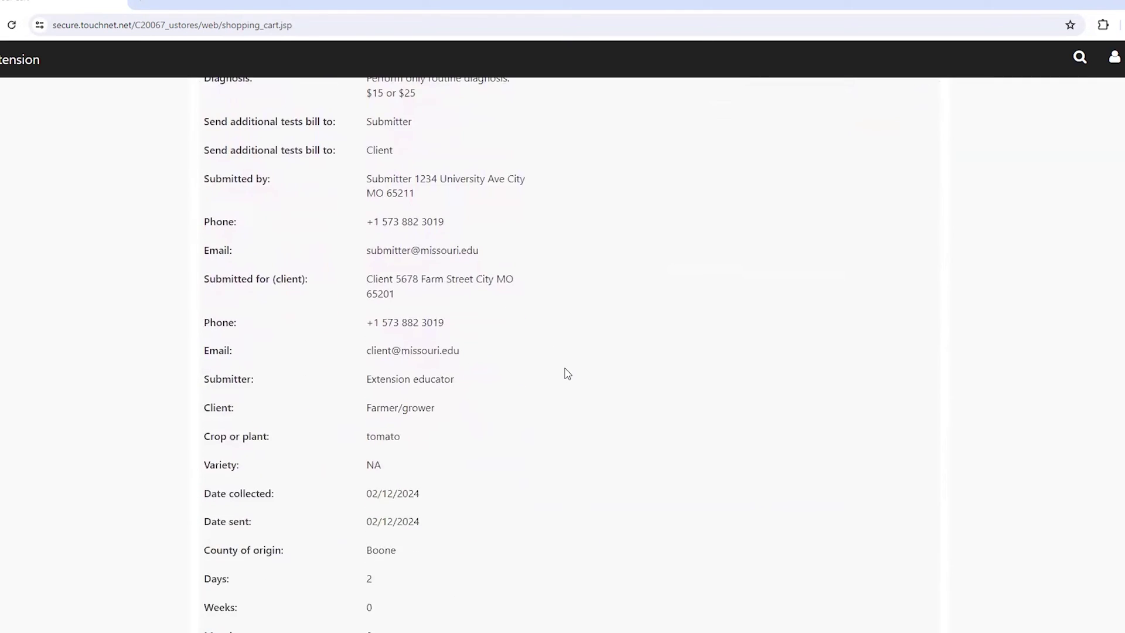
scroll(567, 373, "down", 8)
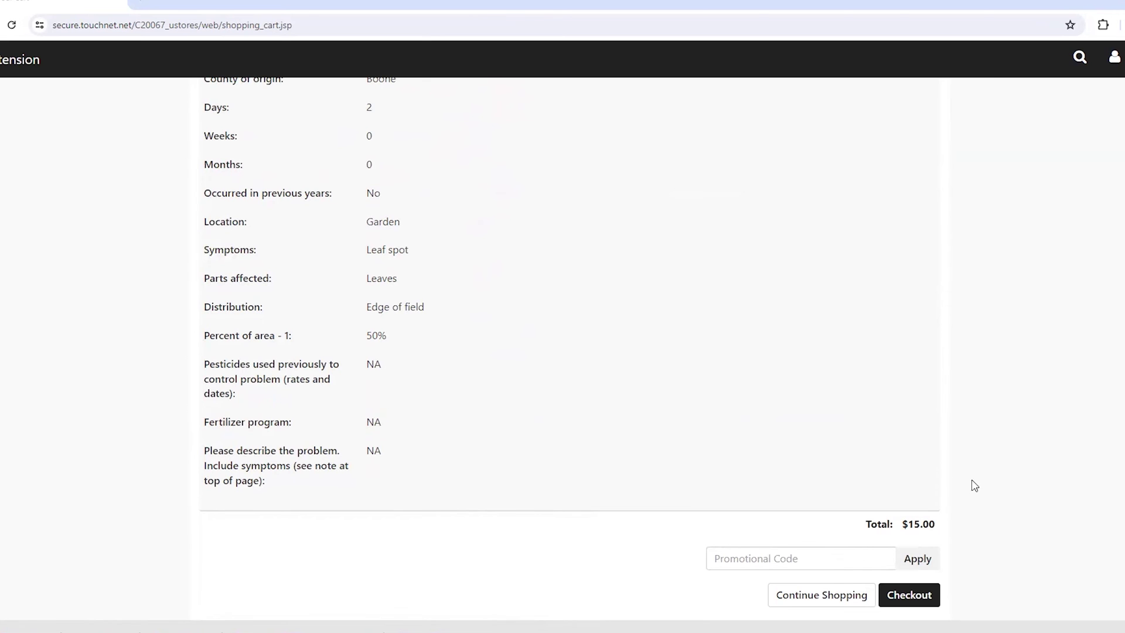
left_click(911, 595)
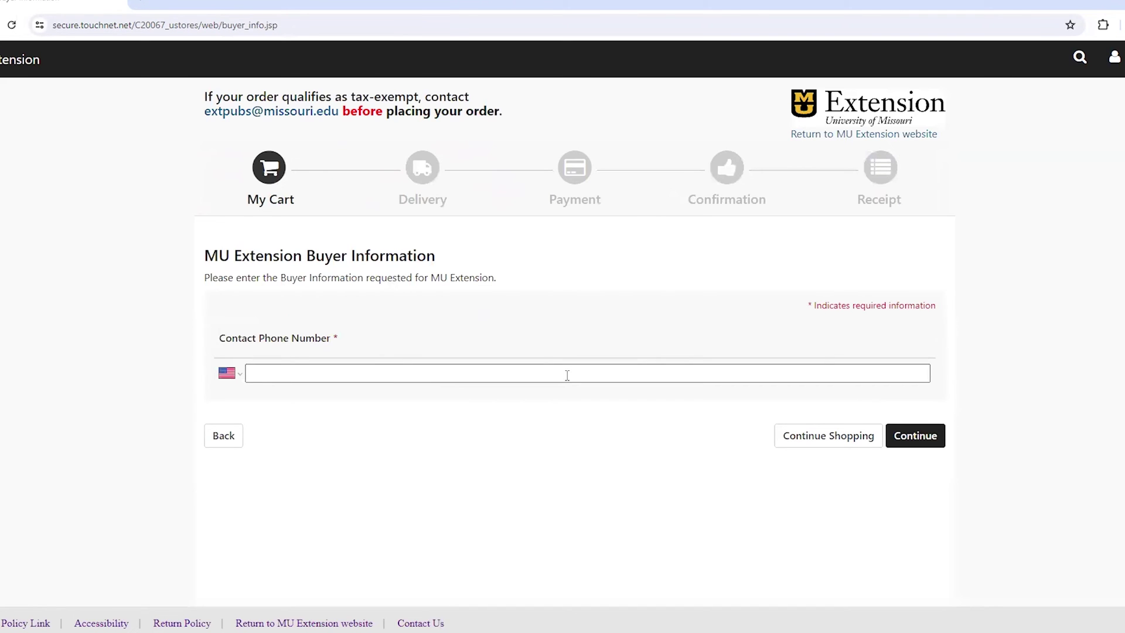
- Autofill the buyer's contact phone number, continue to Delivery, and check out as a guest
left_click(577, 375)
left_click(358, 410)
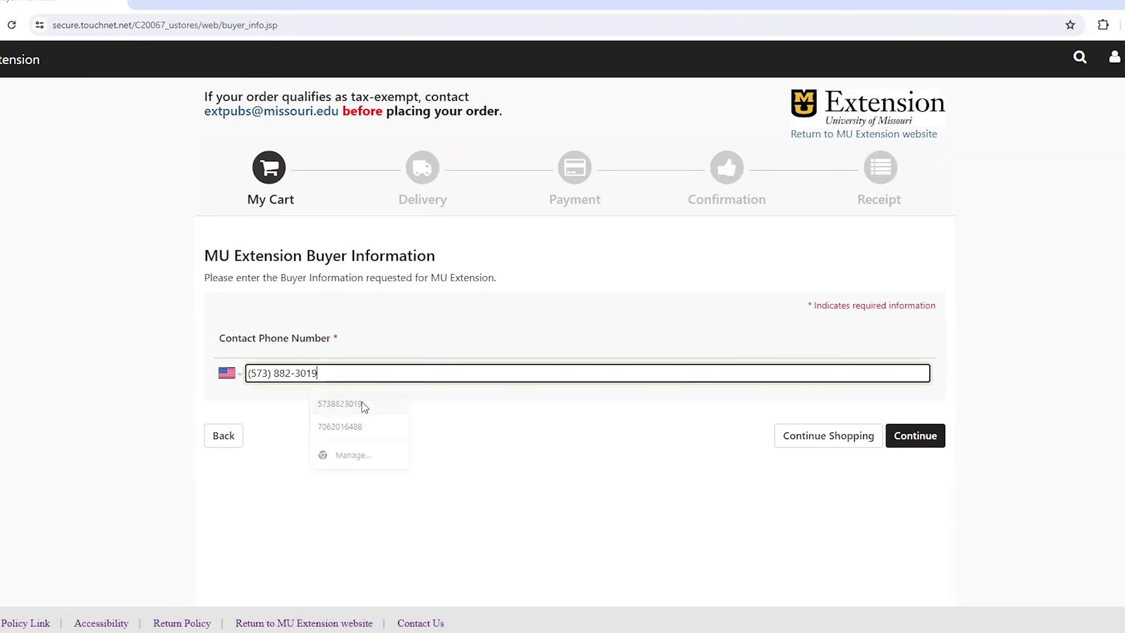
left_click(927, 444)
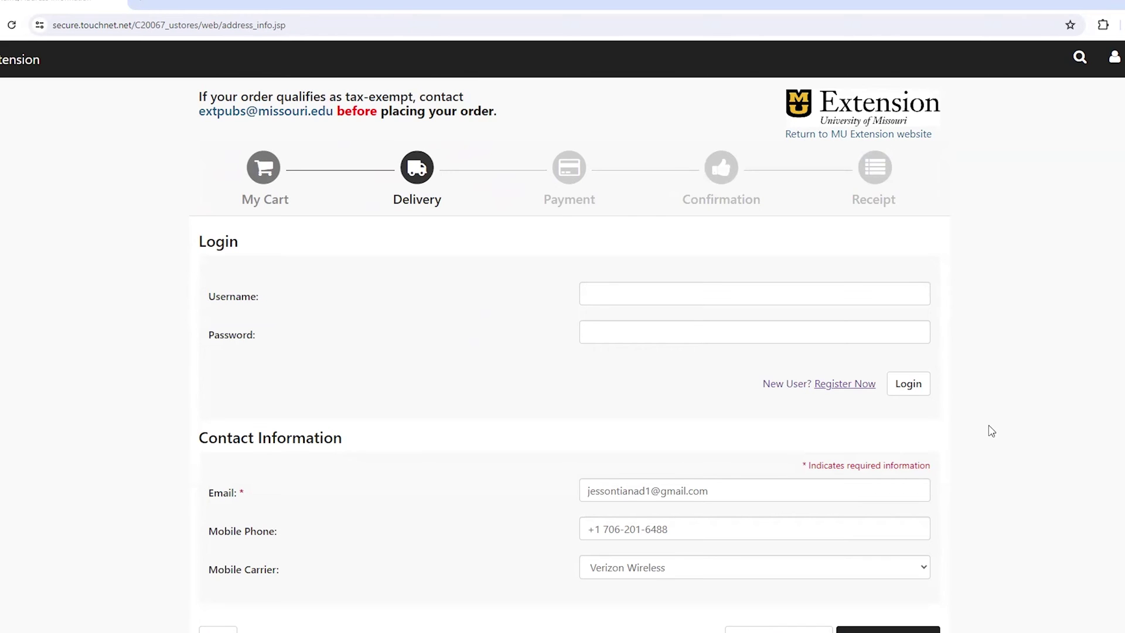
scroll(986, 431, "down", 1)
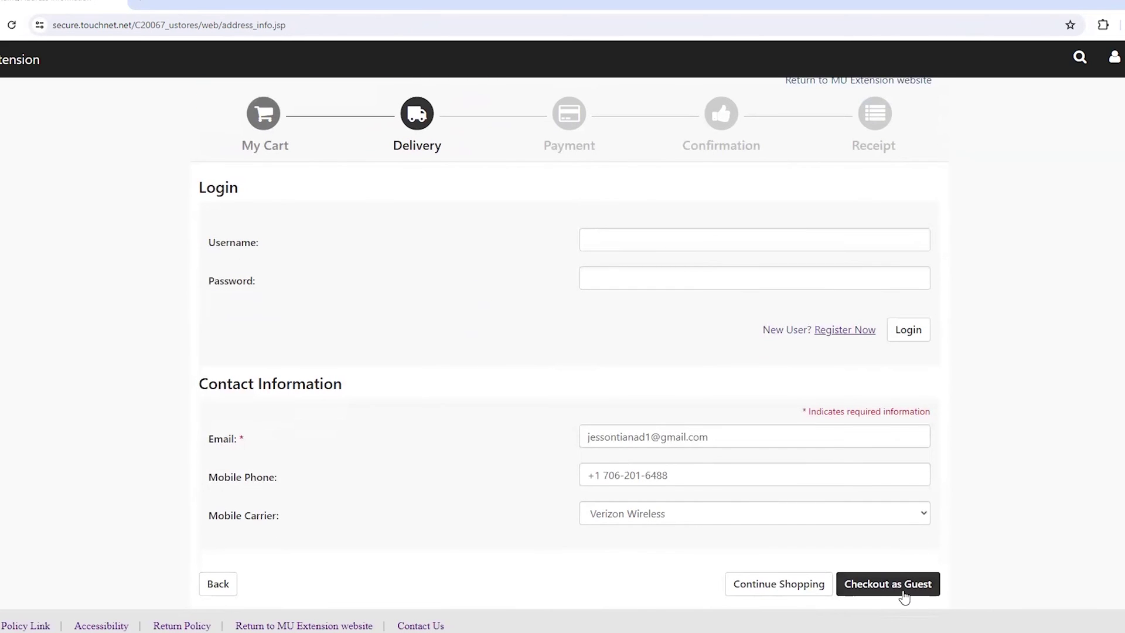
left_click(912, 595)
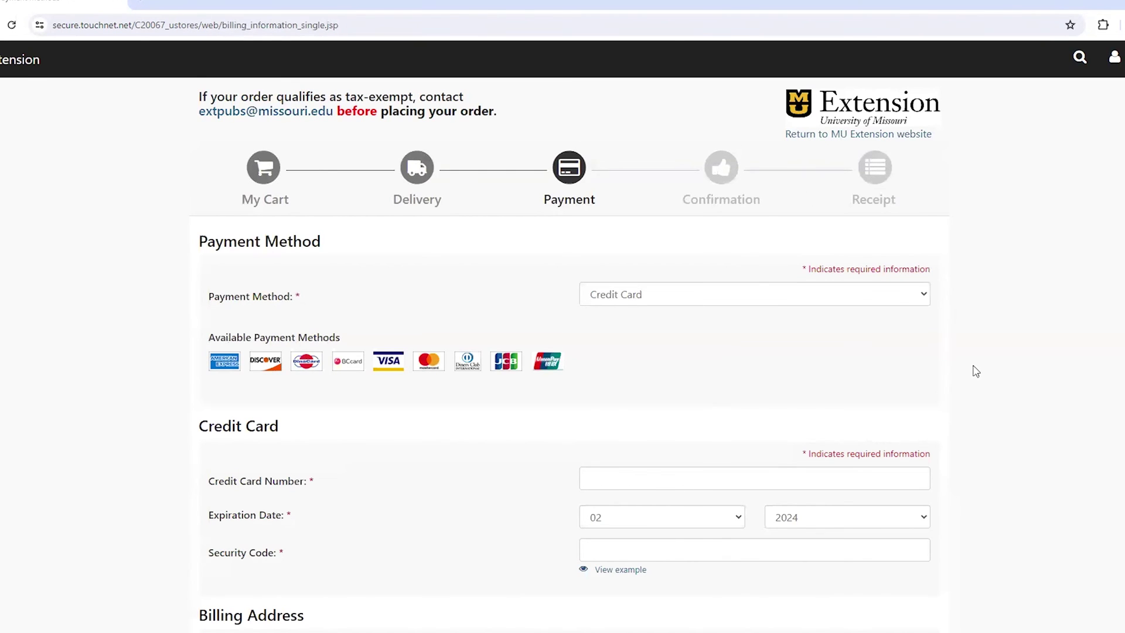
- Review the Payment page's Payment Method, Credit Card and Billing Address sections
scroll(981, 371, "down", 2)
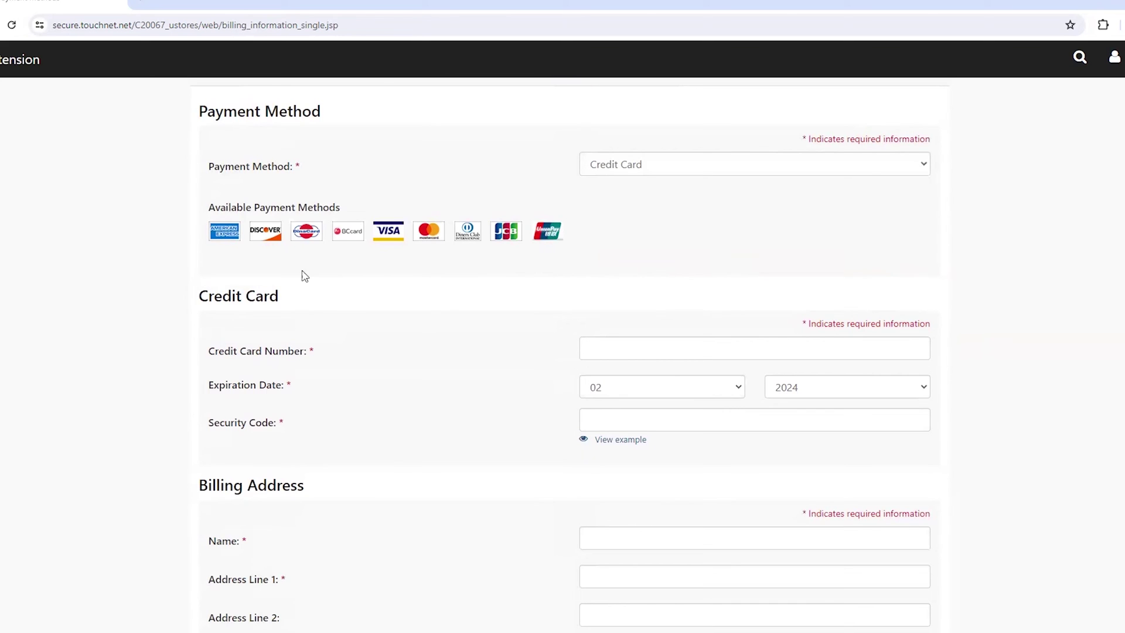
scroll(974, 305, "down", 3)
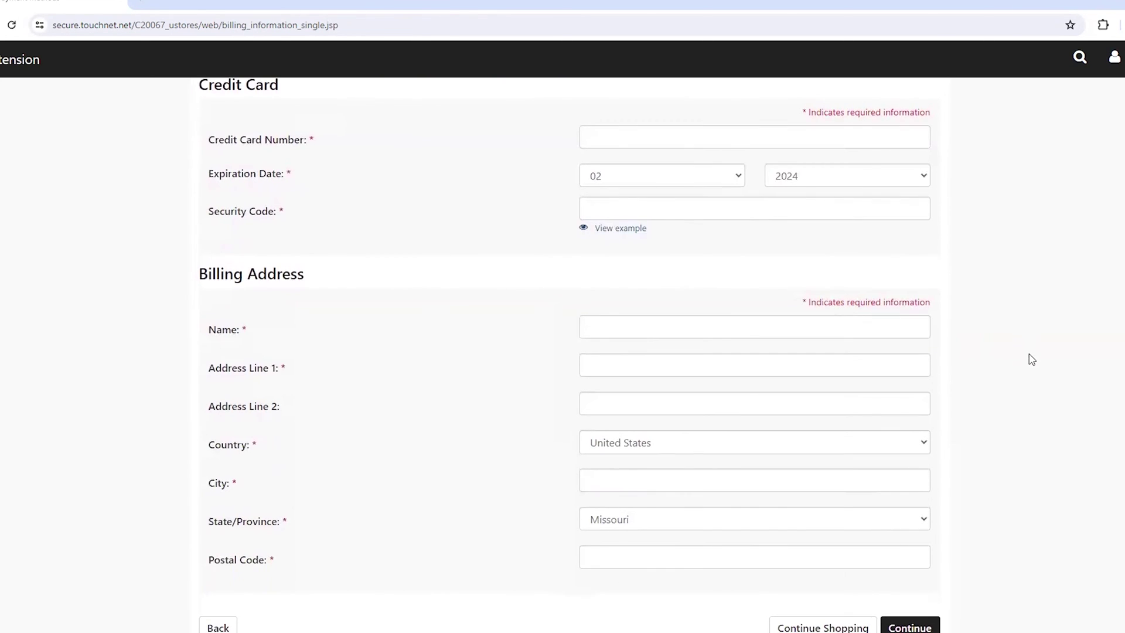
scroll(1026, 360, "down", 1)
scroll(996, 505, "up", 5)
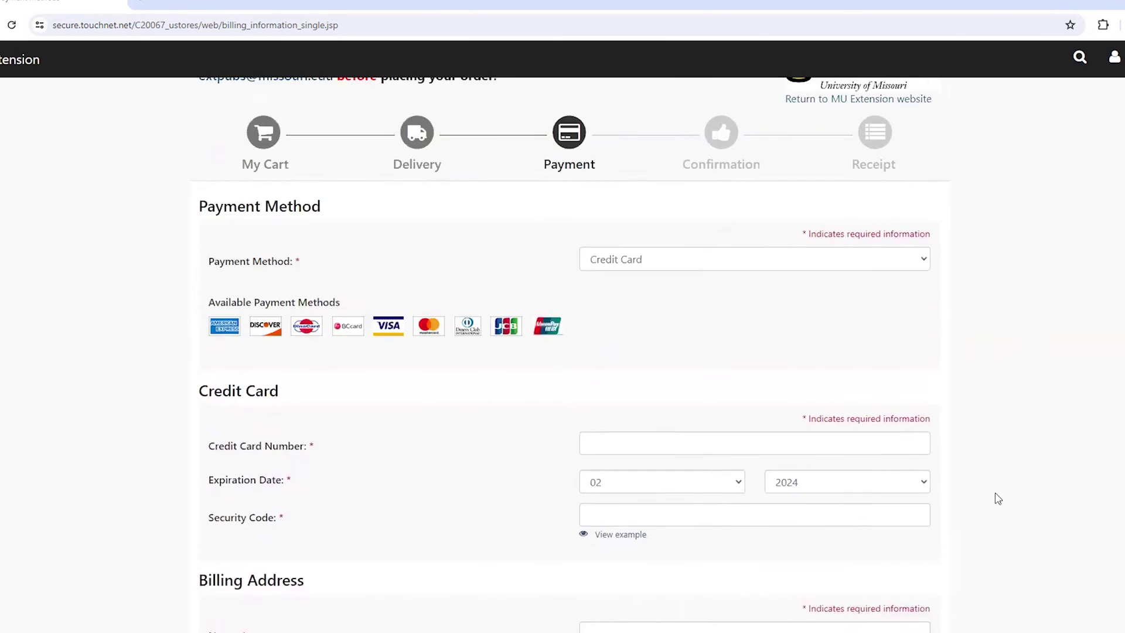